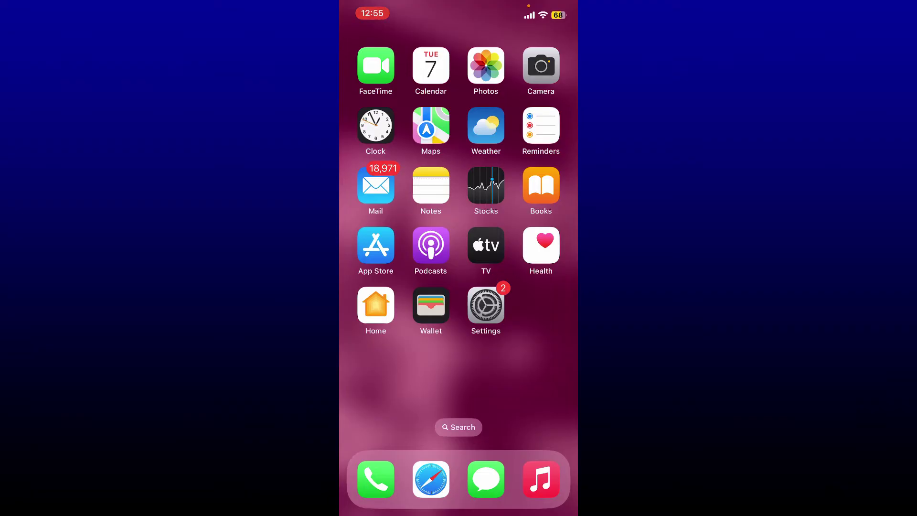
# - Pull down Control Center and swipe it closed again on the Home Screen
pyautogui.moveTo(552, 7); pyautogui.dragTo(552, 215)
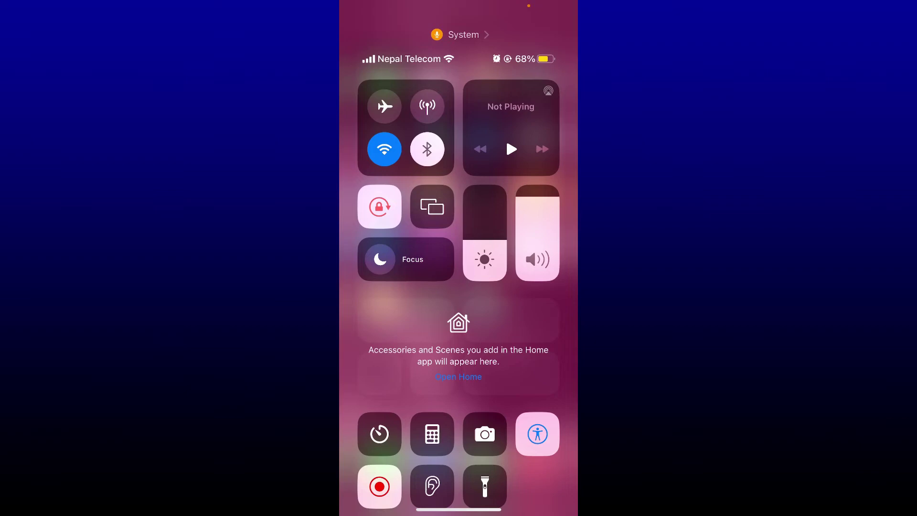
pyautogui.moveTo(459, 501); pyautogui.dragTo(459, 215)
# - Search the App Store for 'grammarly' and open the Grammarly - Keyboard & Editor page
pyautogui.click(375, 246)
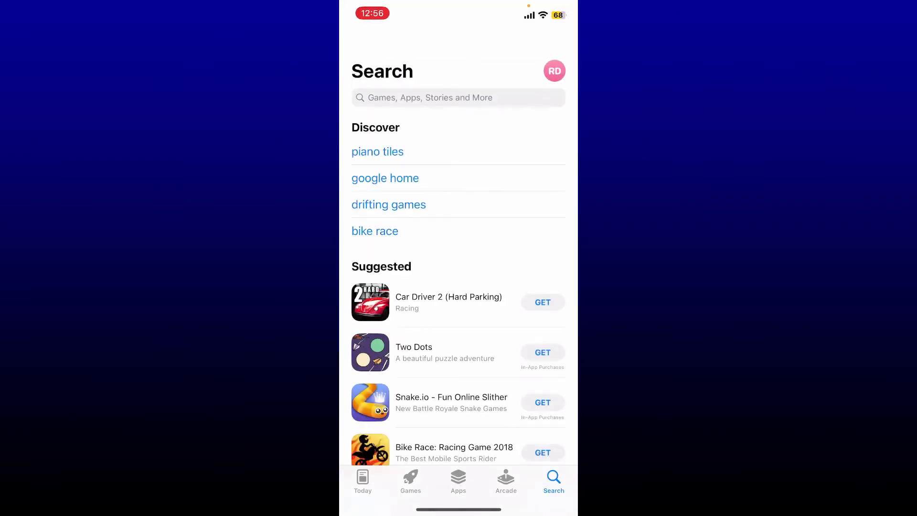
pyautogui.click(430, 97)
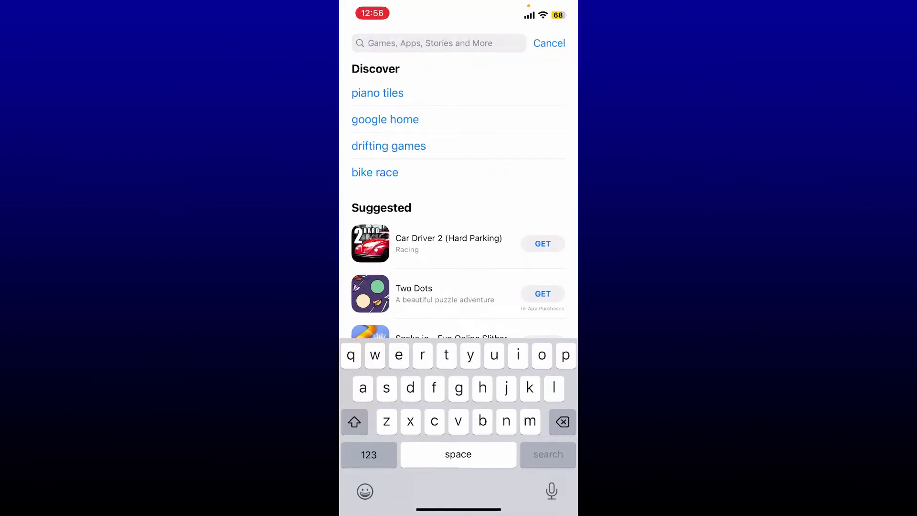
pyautogui.write('grammarl')
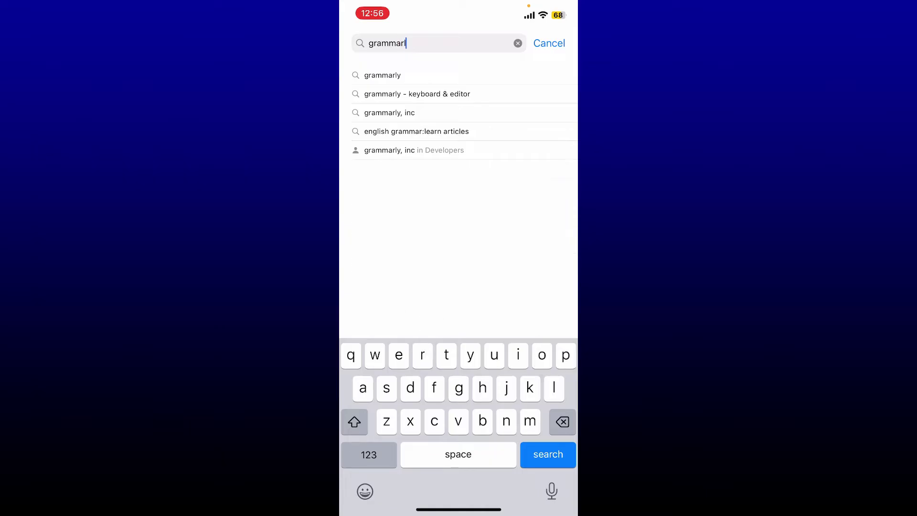
pyautogui.write('y')
pyautogui.click(548, 455)
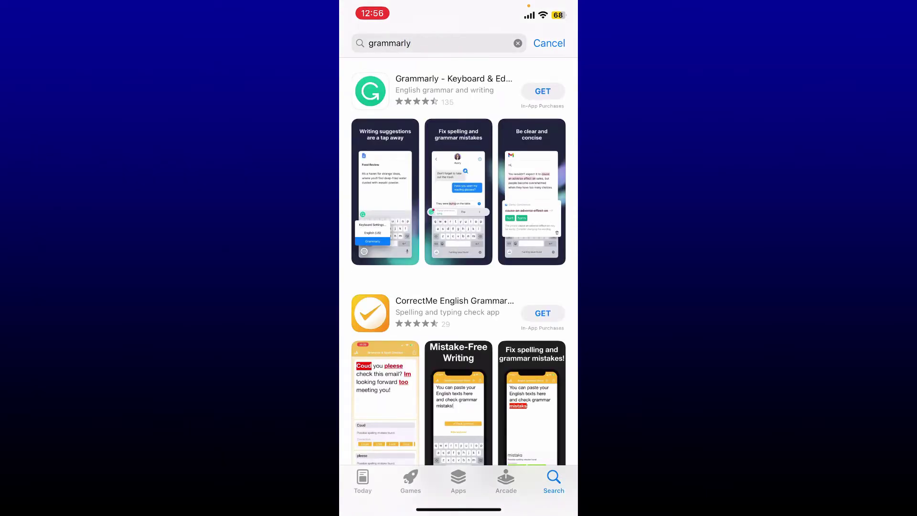
pyautogui.click(453, 90)
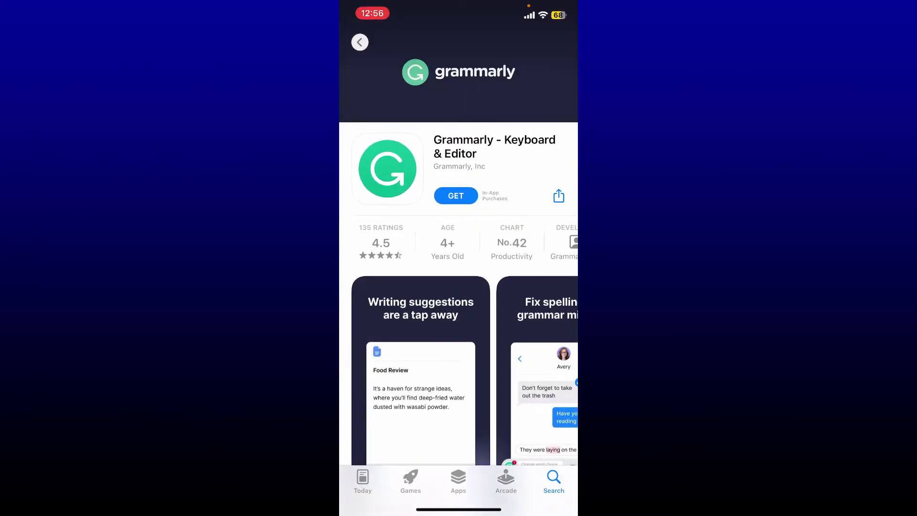
# - Download Grammarly - Keyboard & Editor with GET
pyautogui.click(456, 196)
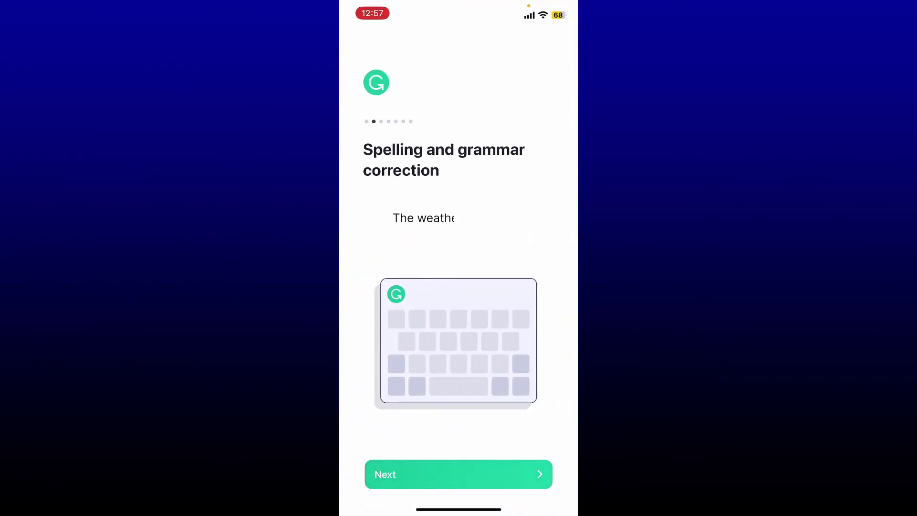
pyautogui.click(457, 475)
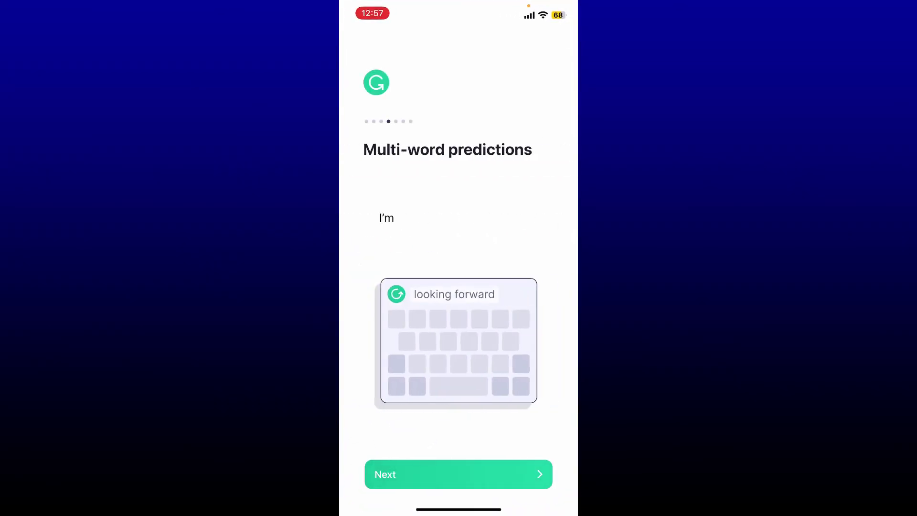